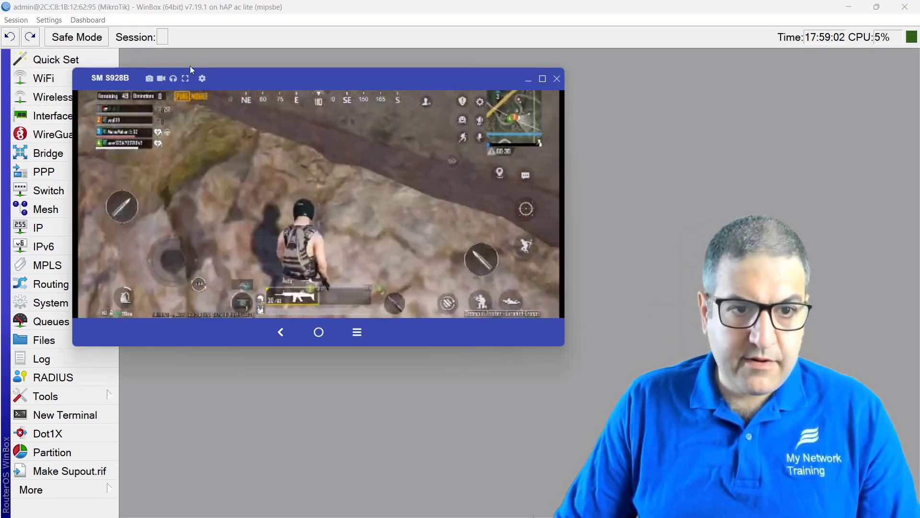
- Move the mirrored phone game window higher and to the right over WinBox
left_click_drag(249, 79, 278, 48)
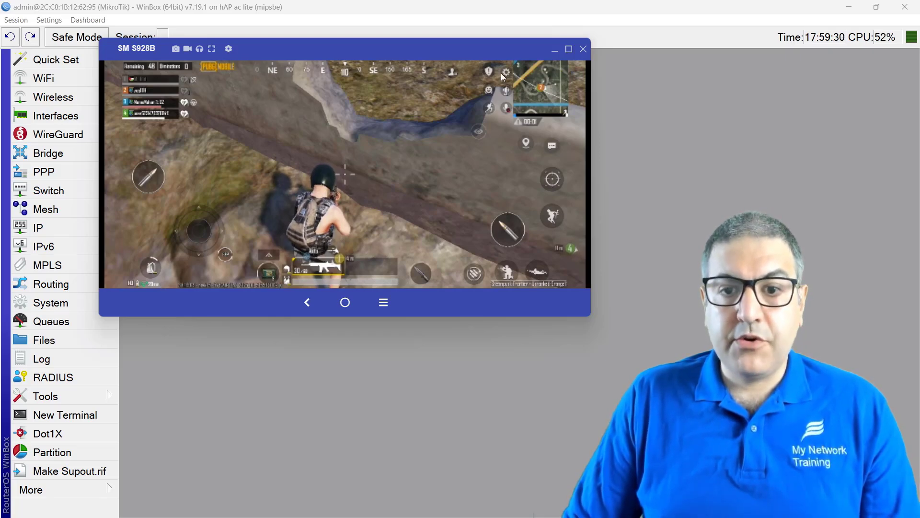
- Hide the phone window and start a new simple queue targeting 192.168.1.0/24
left_click(555, 50)
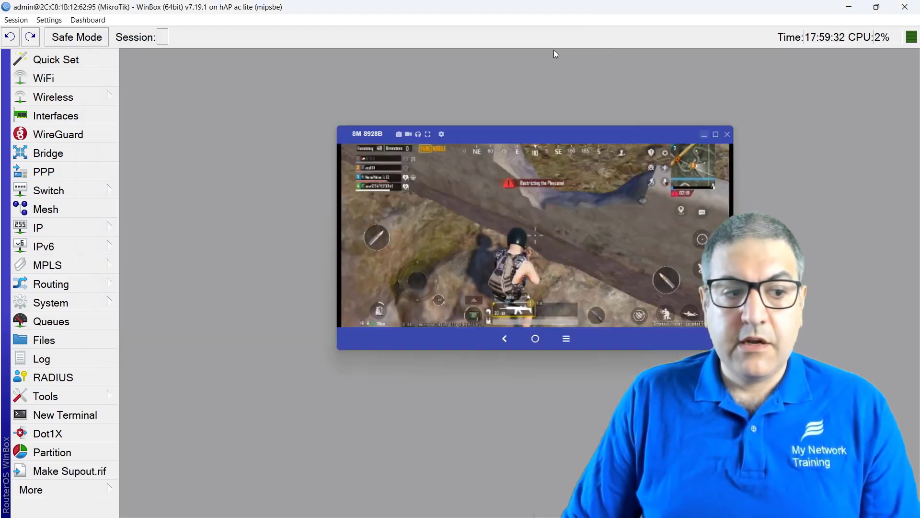
left_click(63, 326)
left_click(130, 135)
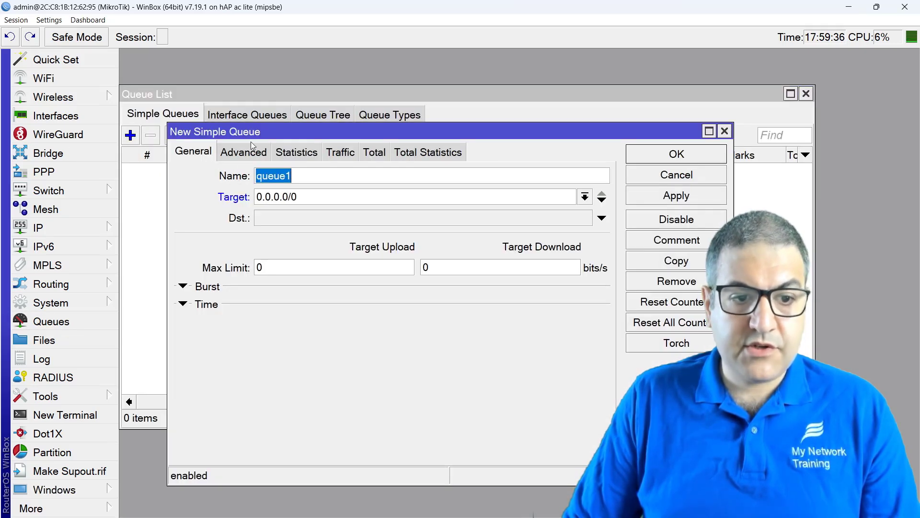
key("Tab")
type("19")
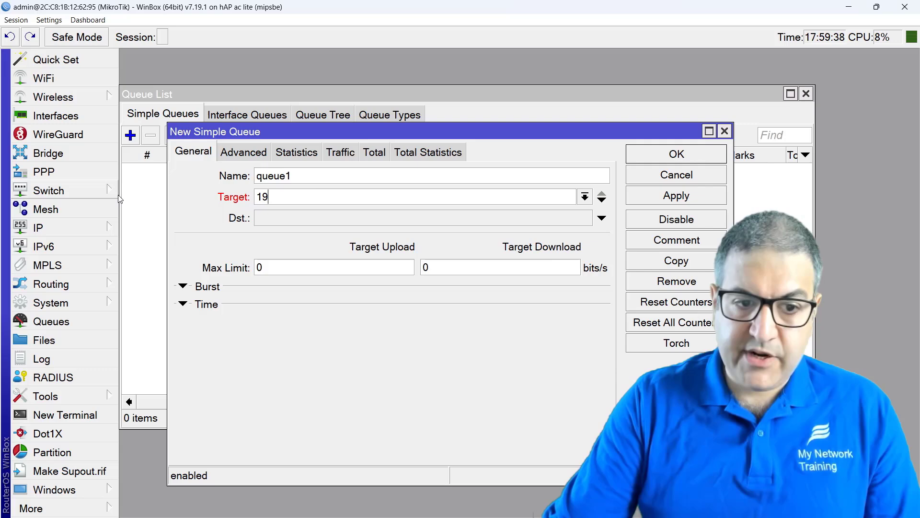
type("2.168.1.0/")
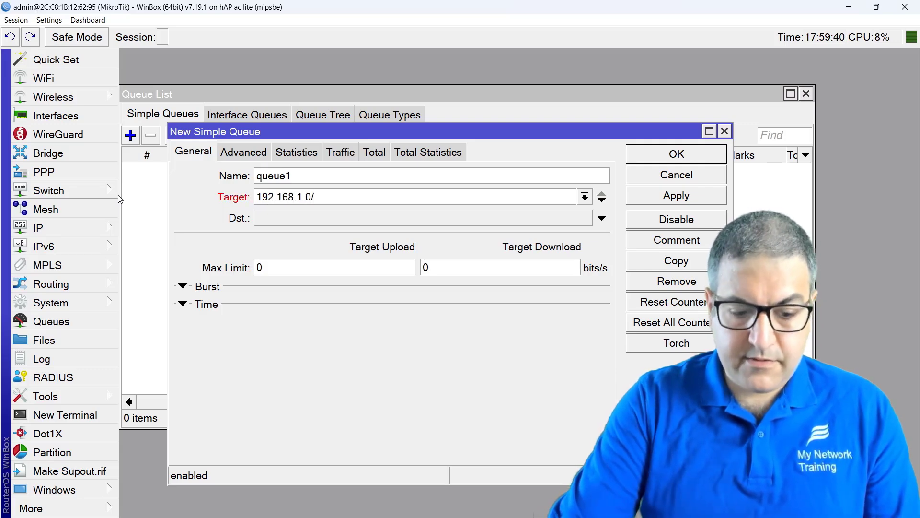
type("24")
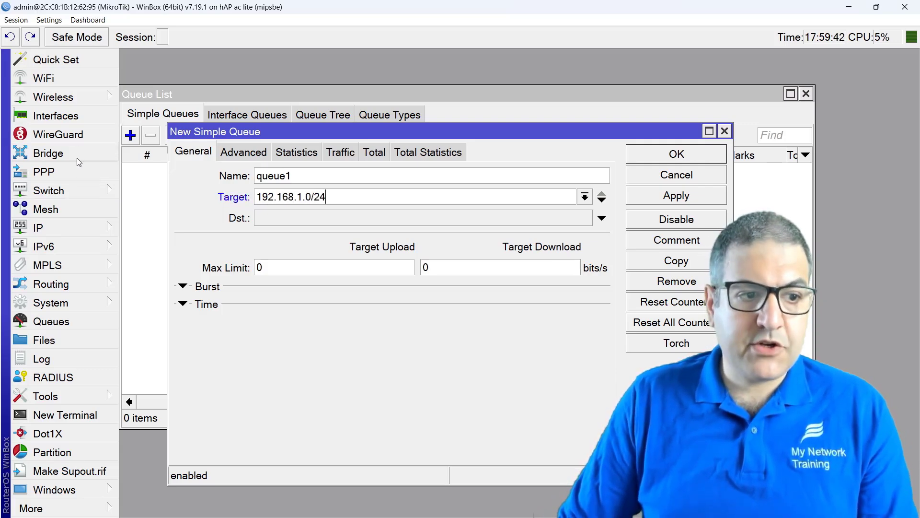
- Review the LAN bridge ports (ether2, wlan2) and the router's IP address list
left_click(47, 153)
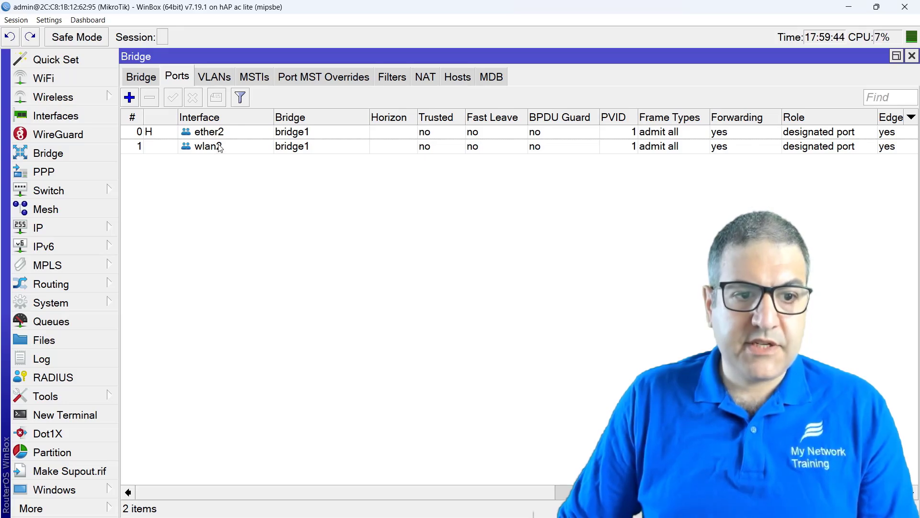
left_click(220, 149)
left_click(216, 136)
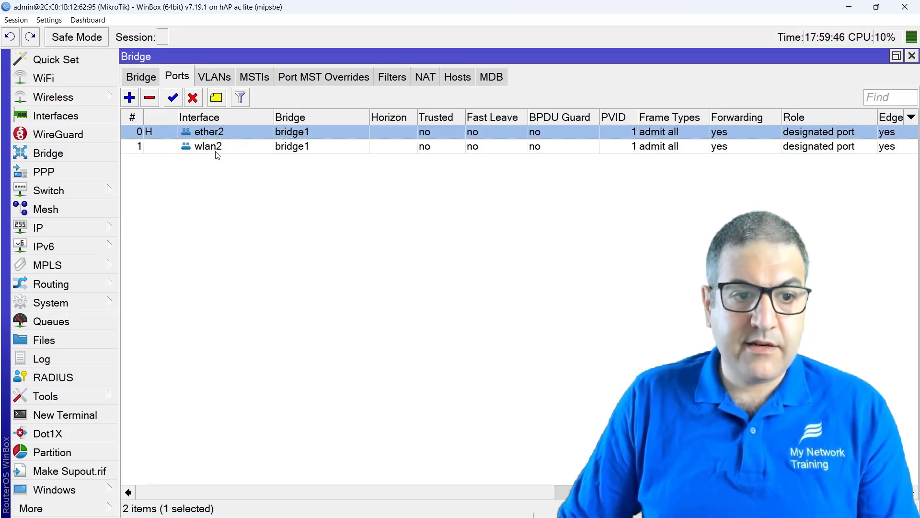
left_click(48, 153)
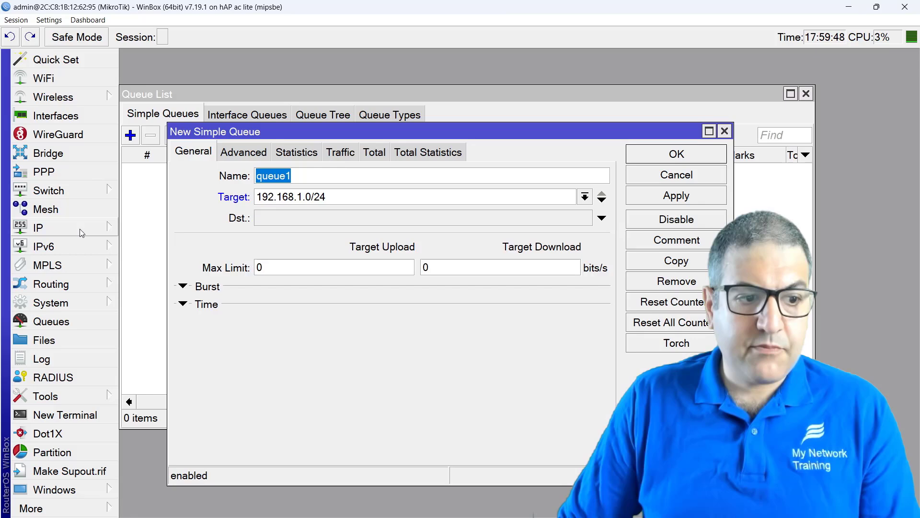
left_click(81, 233)
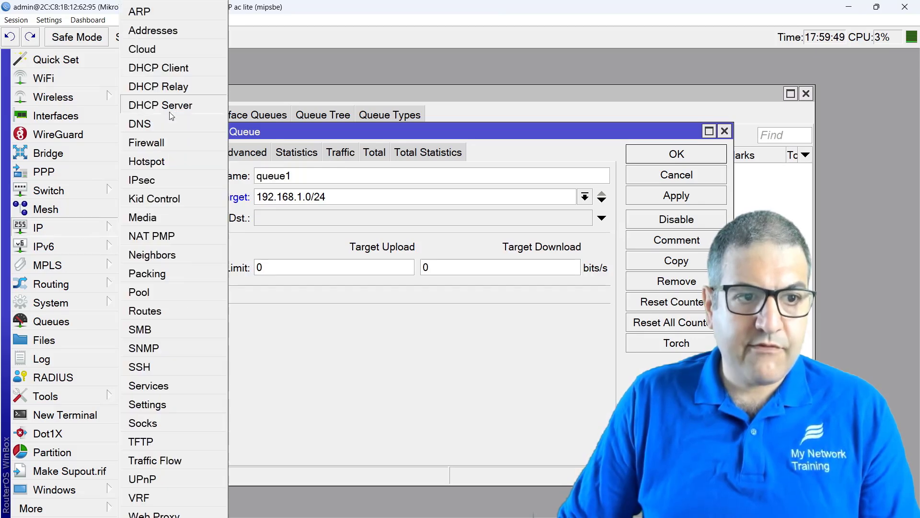
left_click(187, 28)
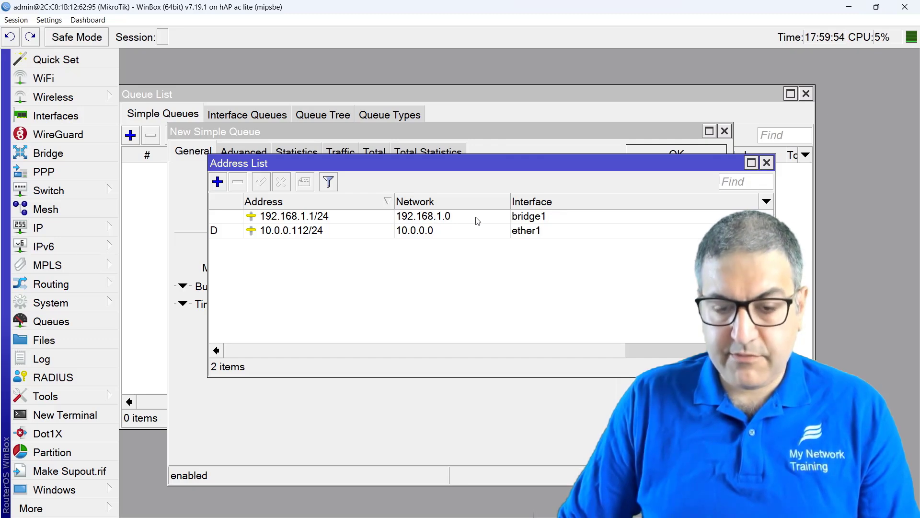
key("Escape")
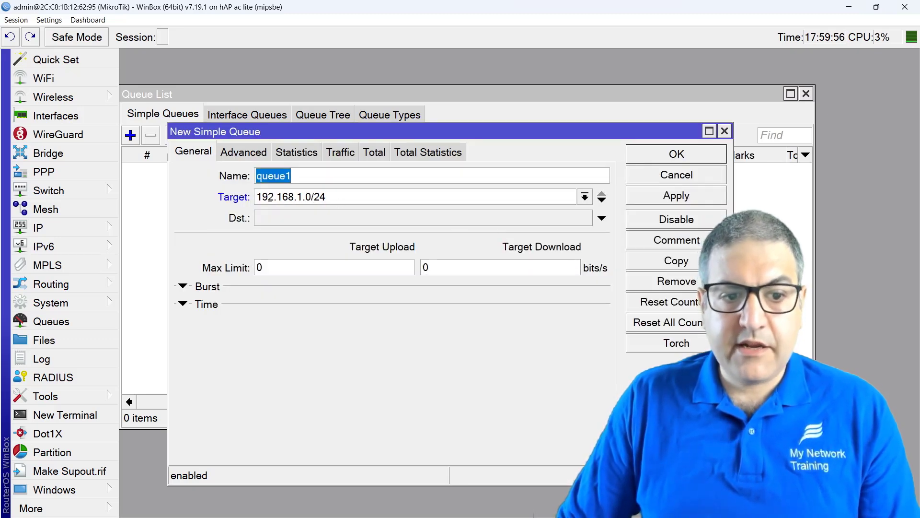
- Cap queue1 at 512K upload and 512K download, save it, and bring up the phone game
double_click(297, 263)
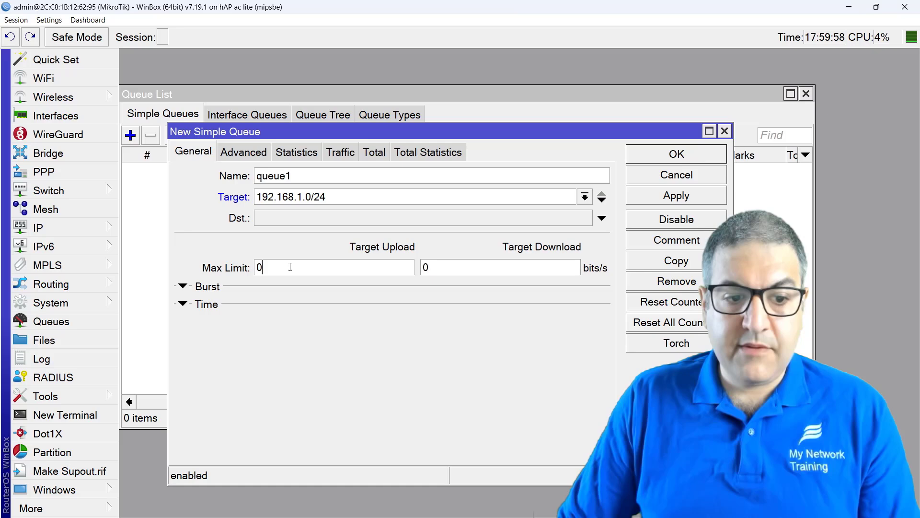
type("512K")
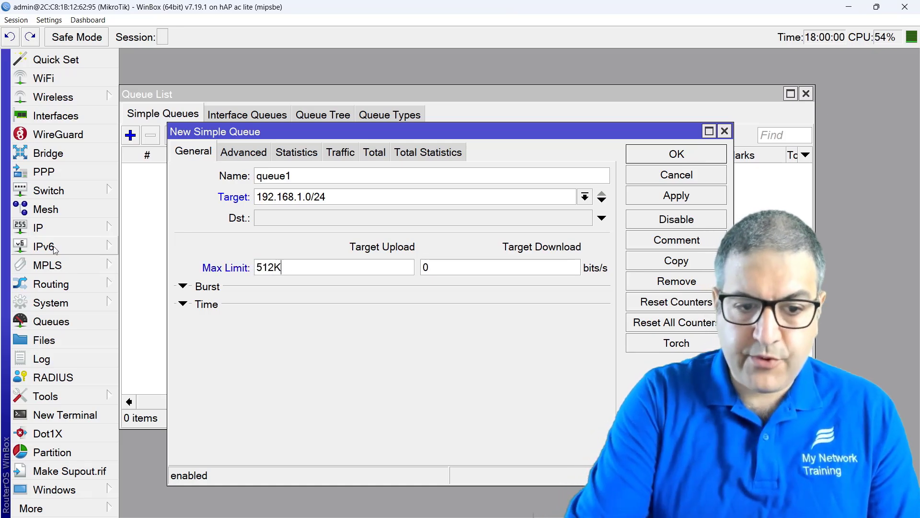
key("Tab")
type("512")
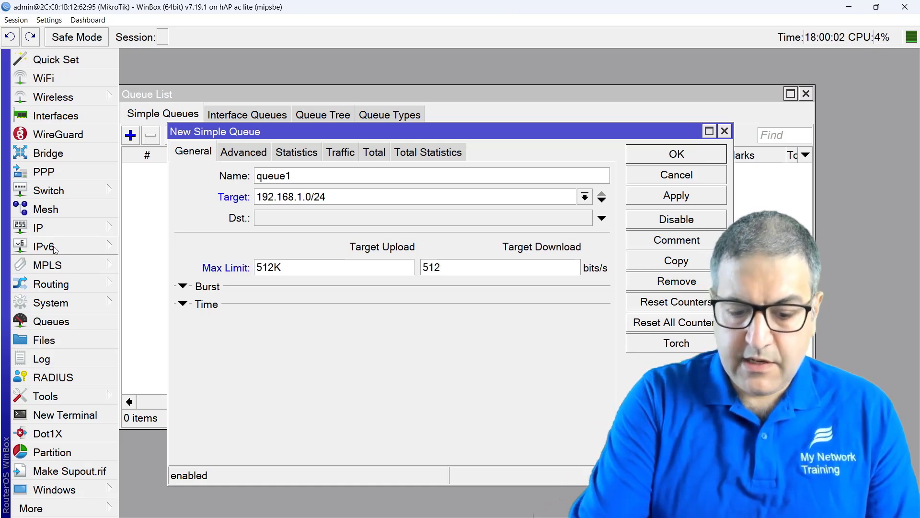
type("K")
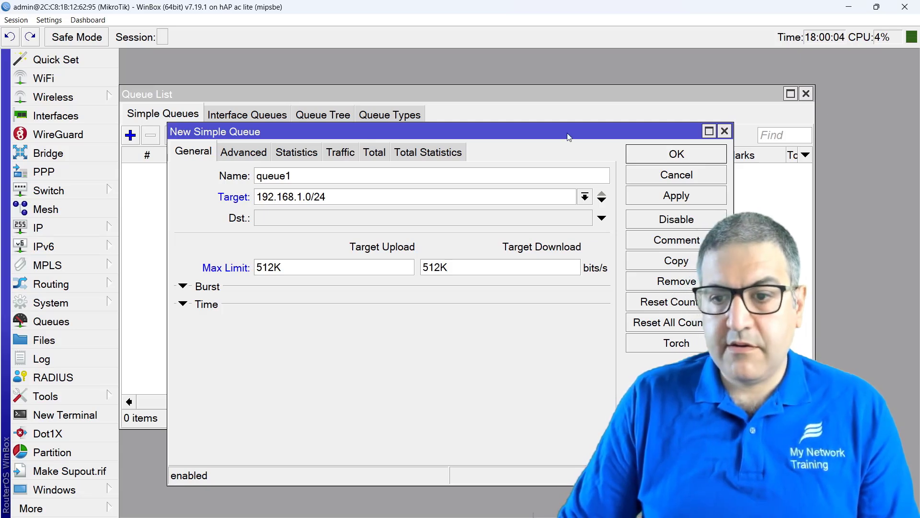
left_click(672, 158)
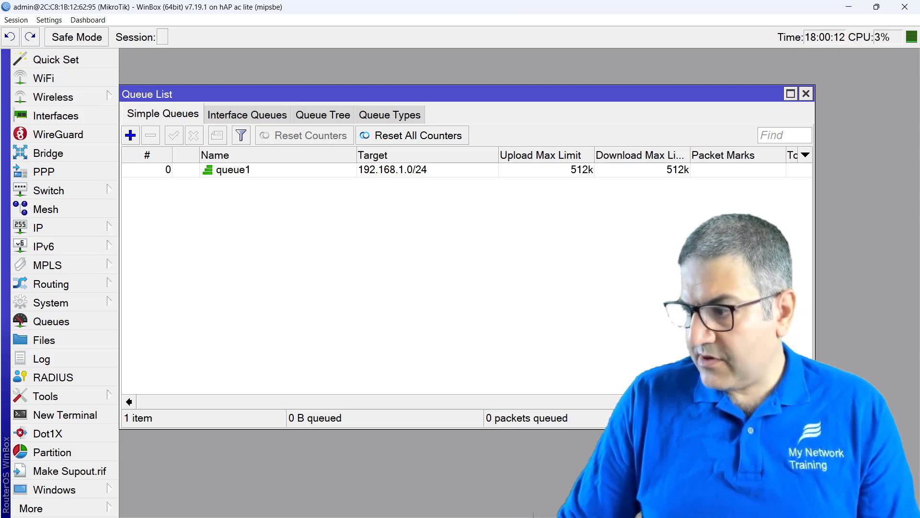
key("alt+Tab")
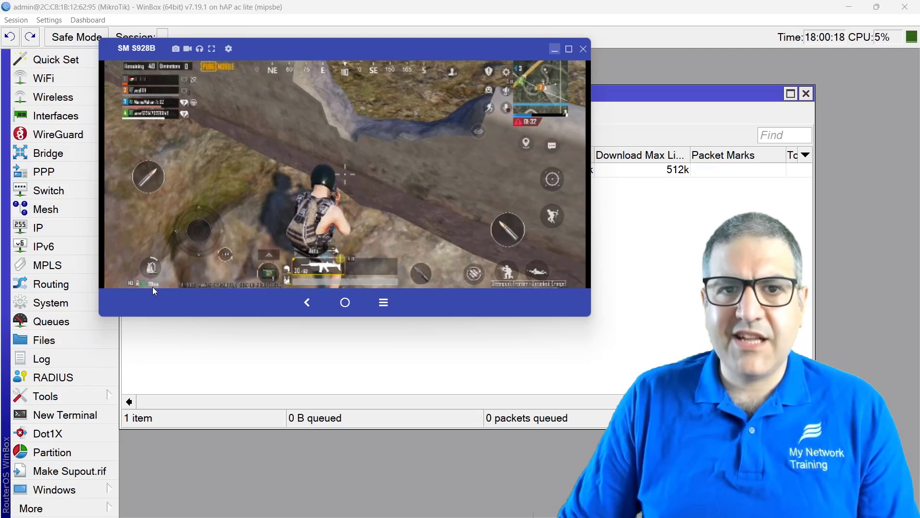
left_click(653, 170)
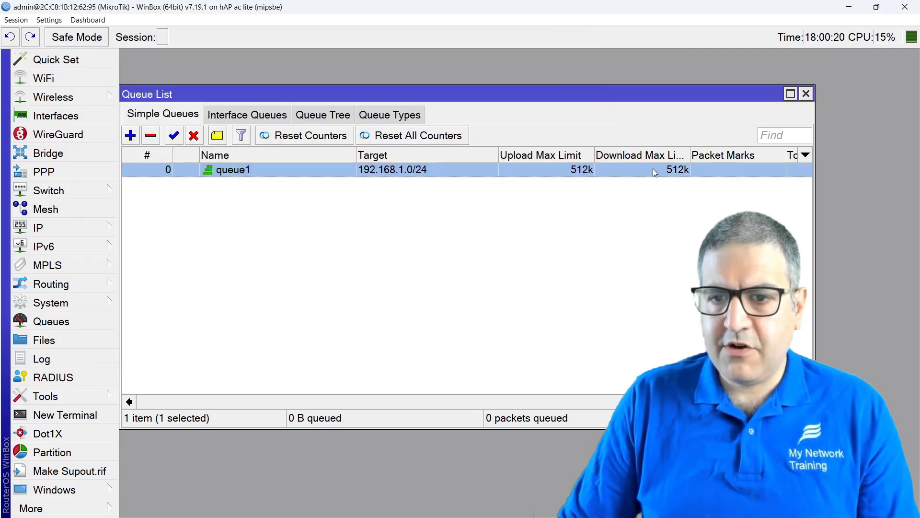
double_click(653, 170)
left_click(259, 153)
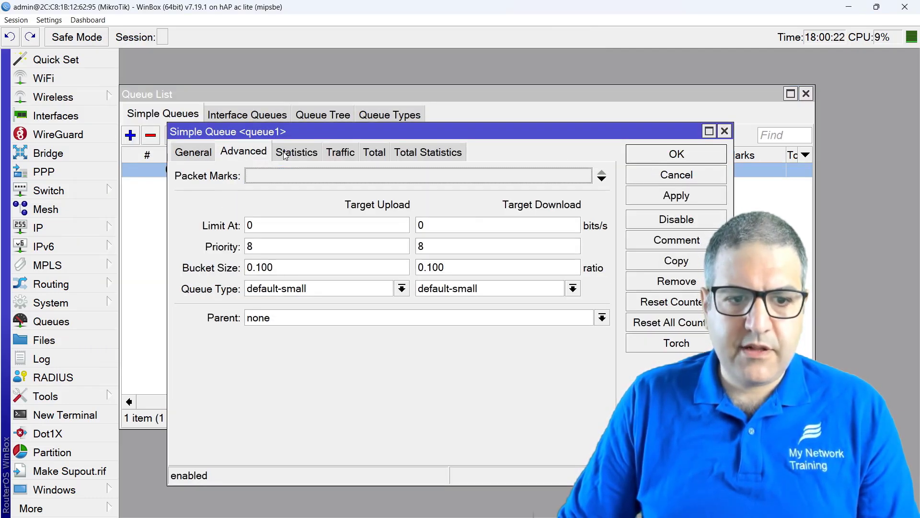
left_click(286, 153)
left_click_drag(323, 196, 251, 203)
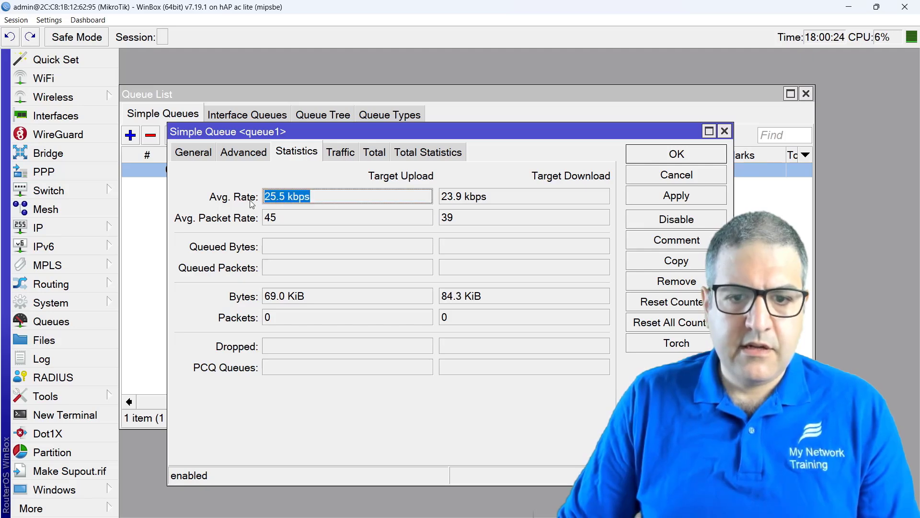
left_click_drag(501, 198, 418, 201)
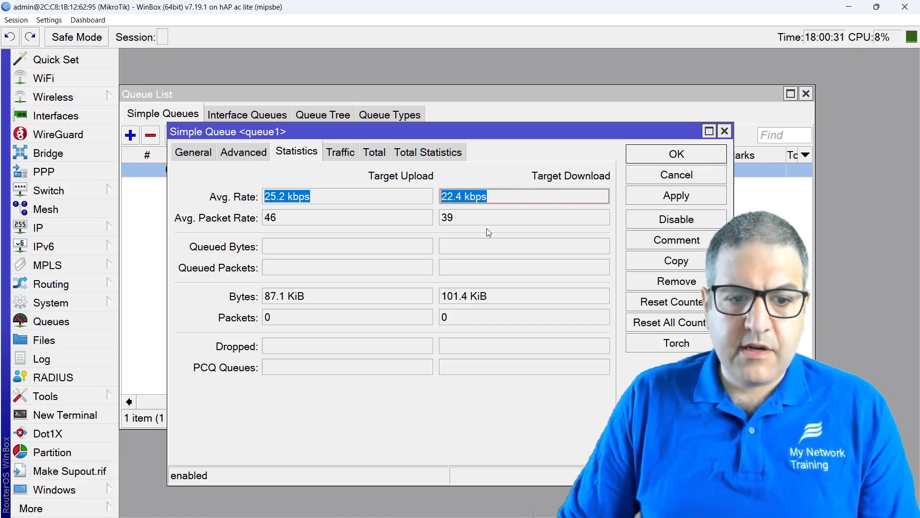
left_click(392, 196)
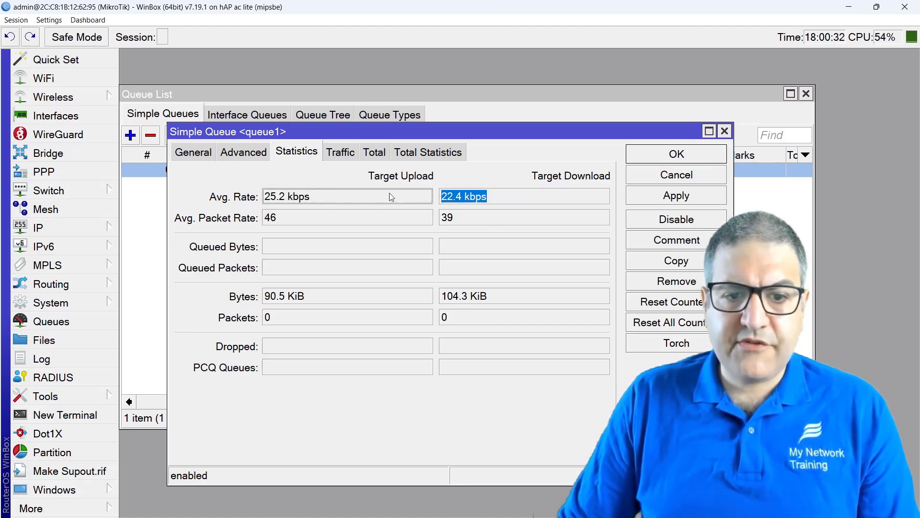
left_click(725, 132)
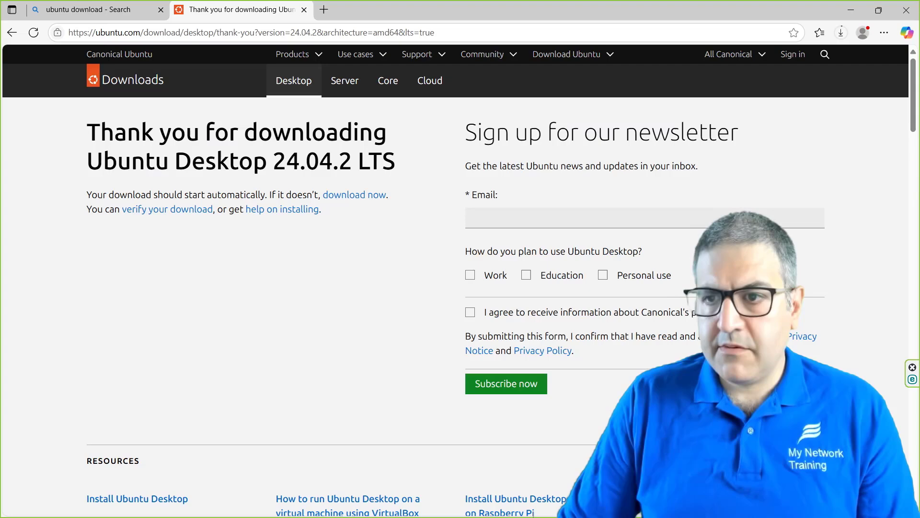
- Resume the paused Ubuntu 24.04.2 desktop ISO download in Edge and return to WinBox
left_click(842, 35)
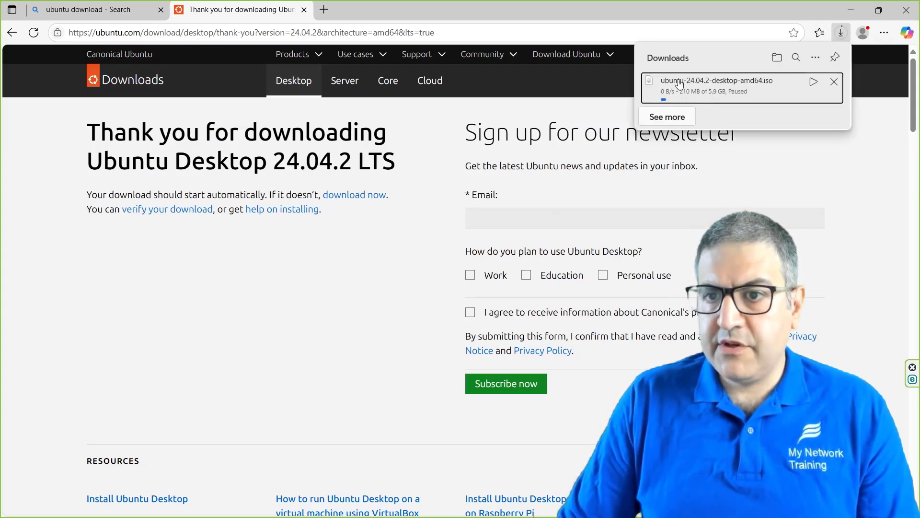
left_click(814, 83)
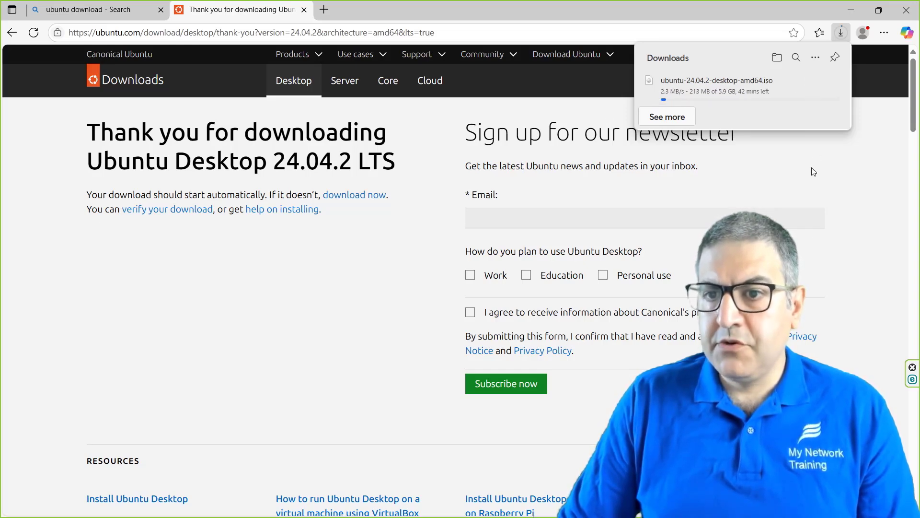
mouse_move(666, 100)
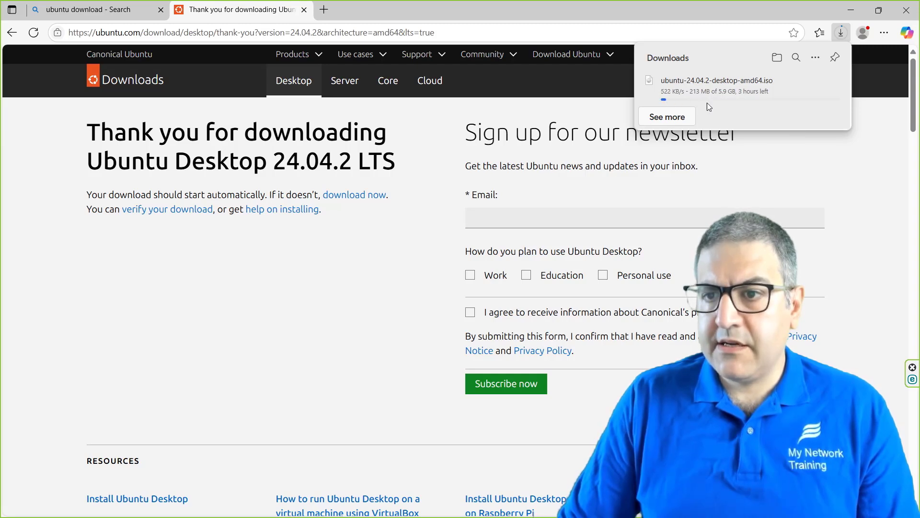
mouse_move(733, 101)
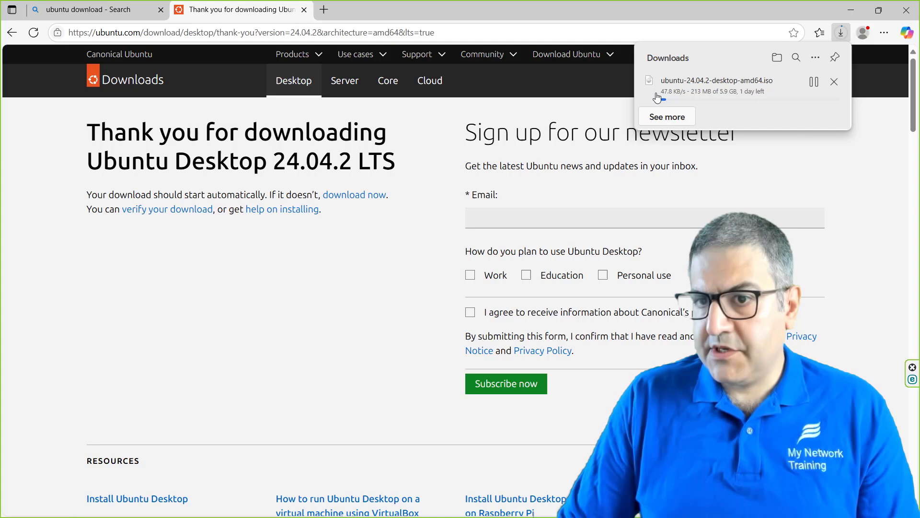
key("alt+Tab")
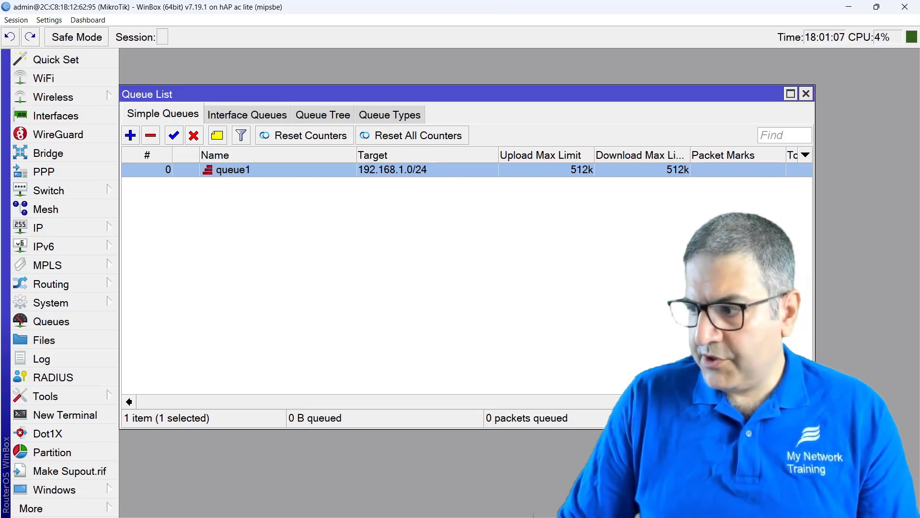
key("alt+Tab")
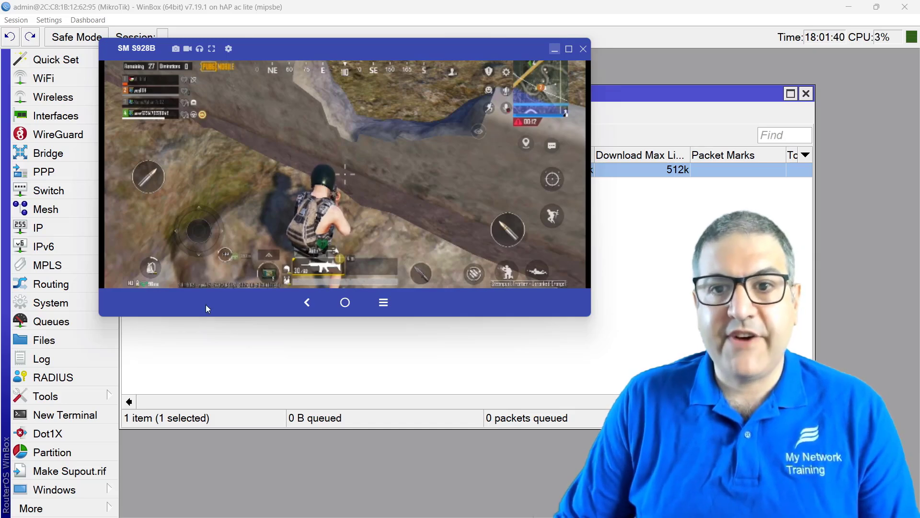
left_click(555, 50)
left_click(402, 249)
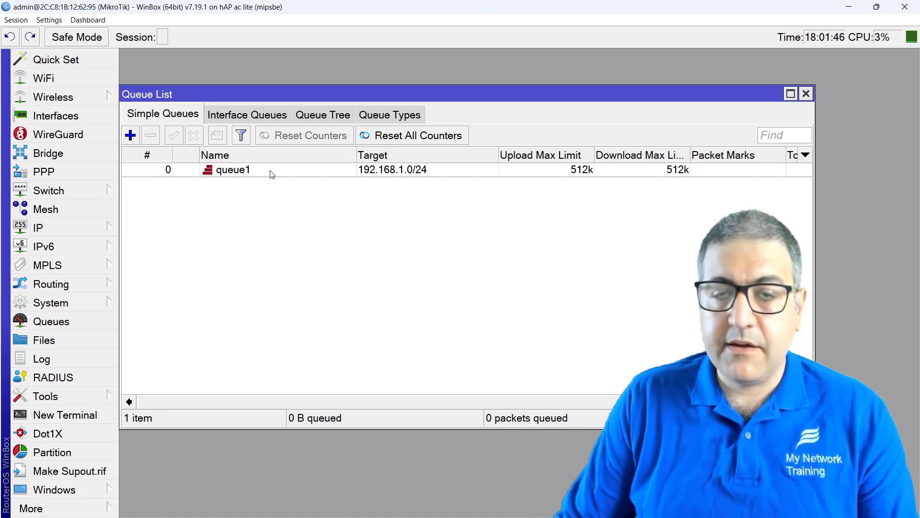
- Close the Queue List and review the 113-entry PUBG firewall address list
key("Escape")
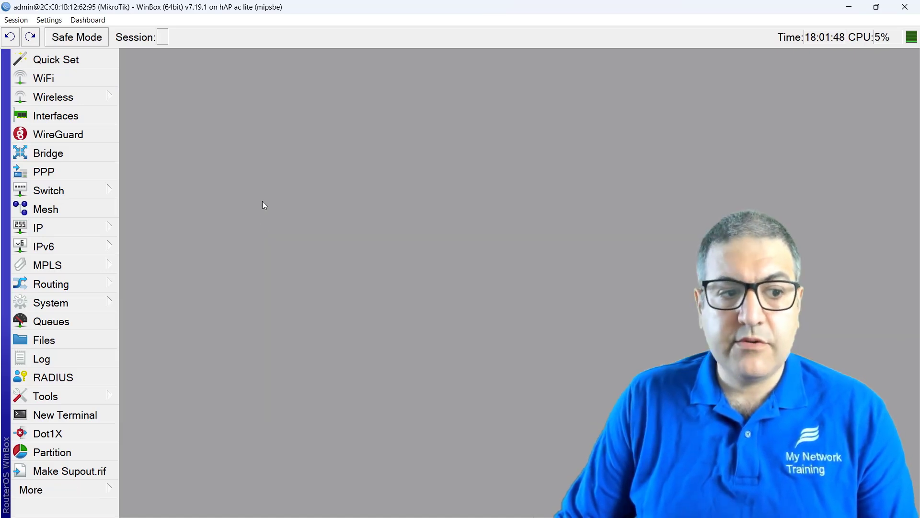
left_click(77, 226)
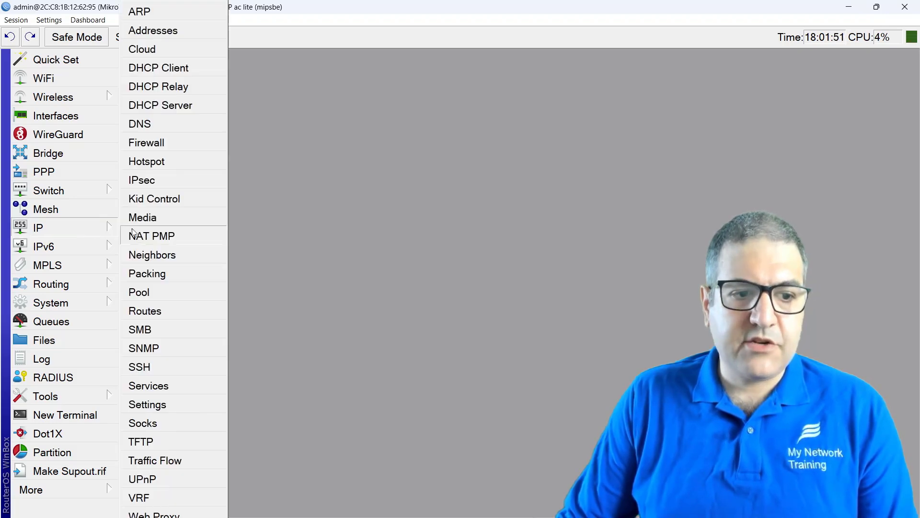
left_click(180, 143)
left_click(481, 77)
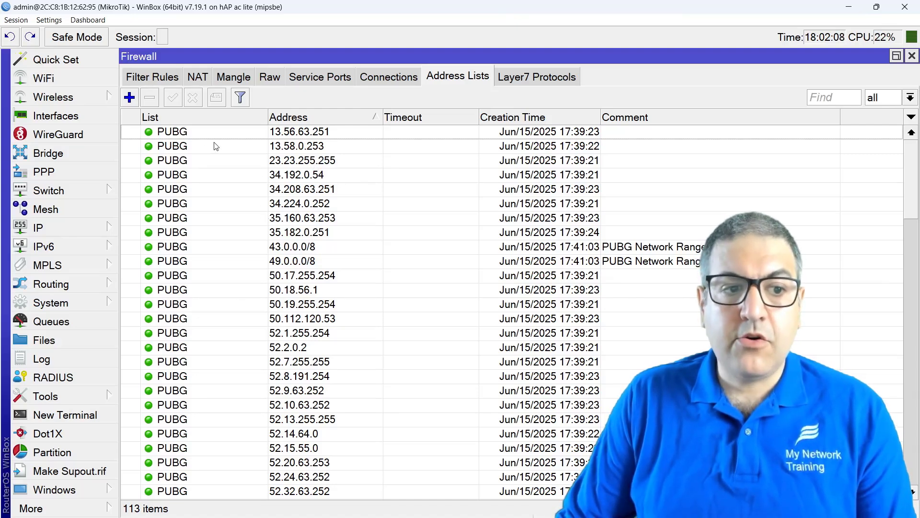
key("Escape")
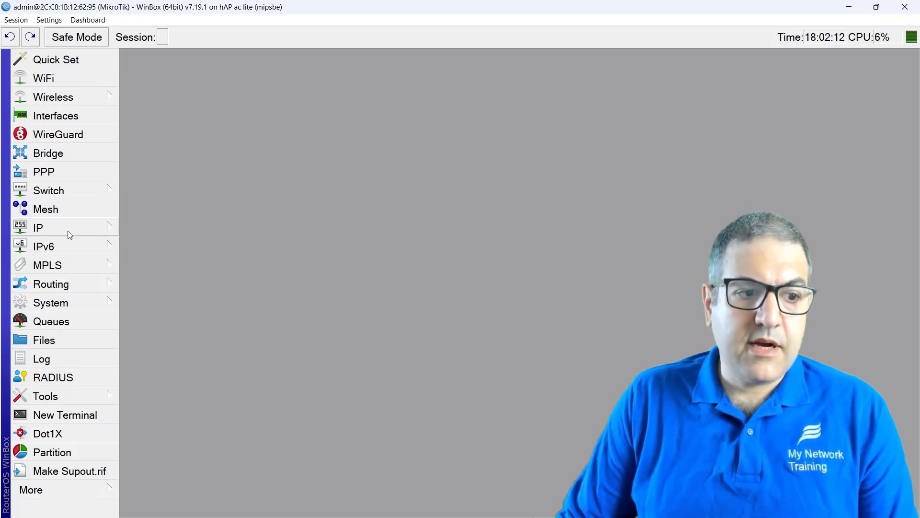
- Reopen the Firewall window on its Filter Rules tab
left_click(96, 228)
left_click(166, 140)
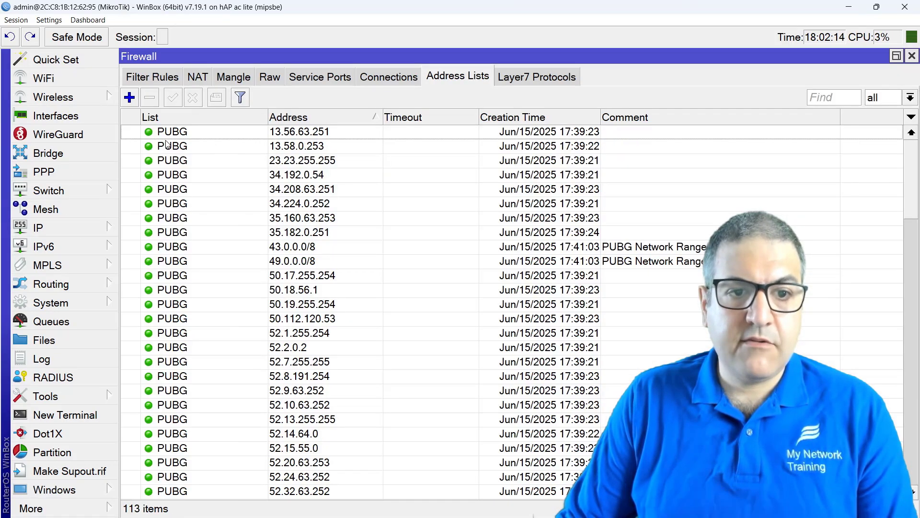
left_click(184, 78)
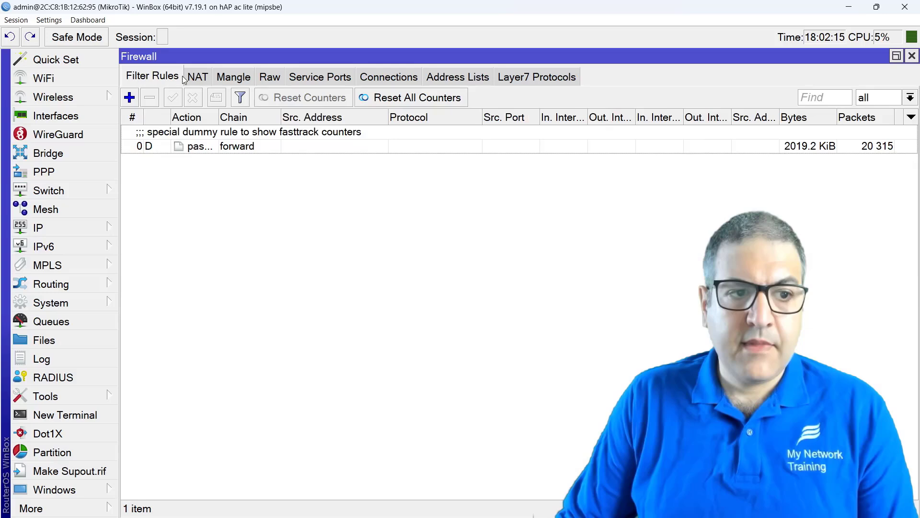
- Add a forward-chain fasttrack connection rule for TCP (protocol 6) to the PUBG address list
left_click(130, 98)
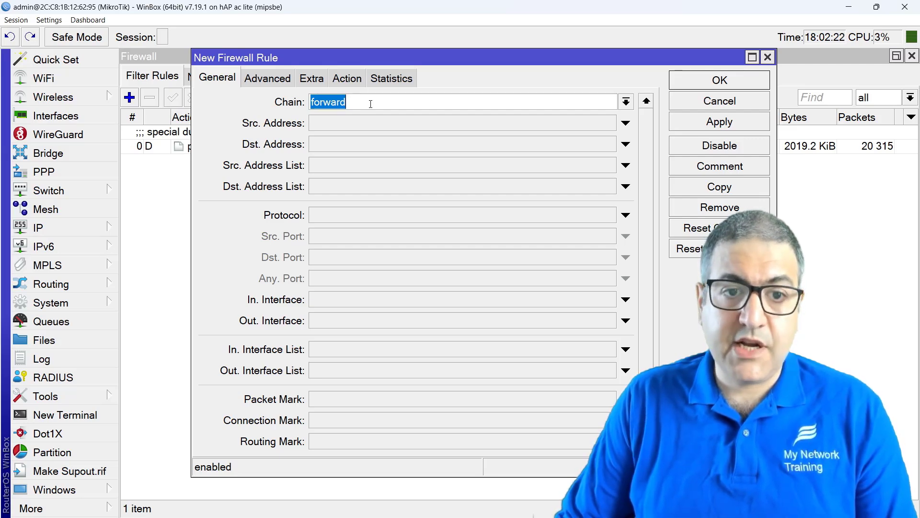
left_click(369, 188)
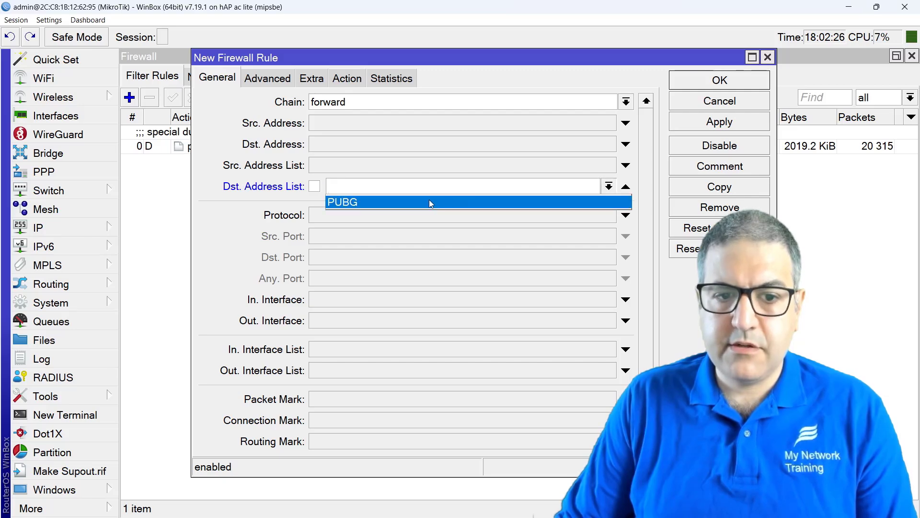
left_click(430, 202)
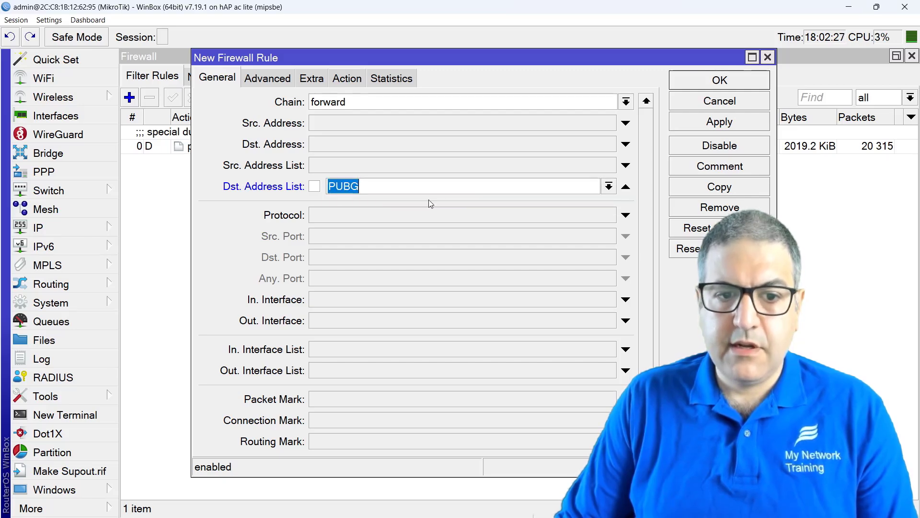
left_click(339, 215)
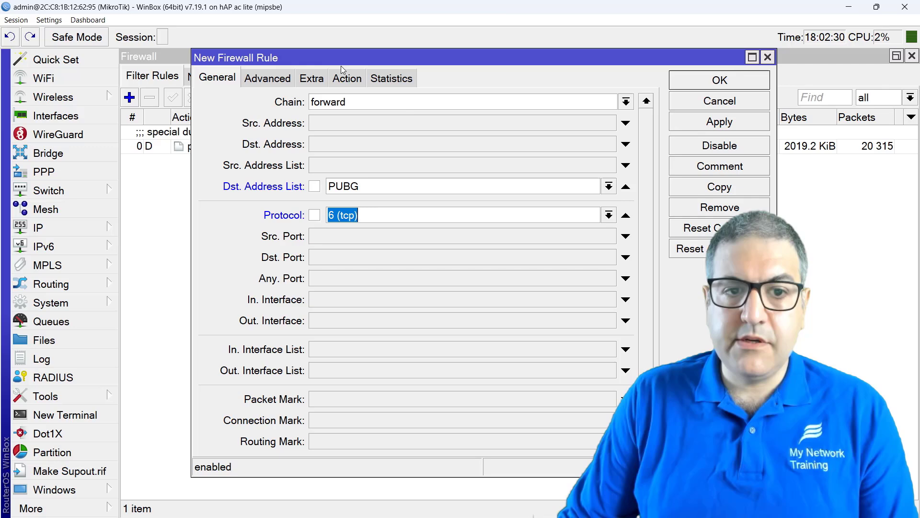
left_click(355, 82)
left_click(364, 101)
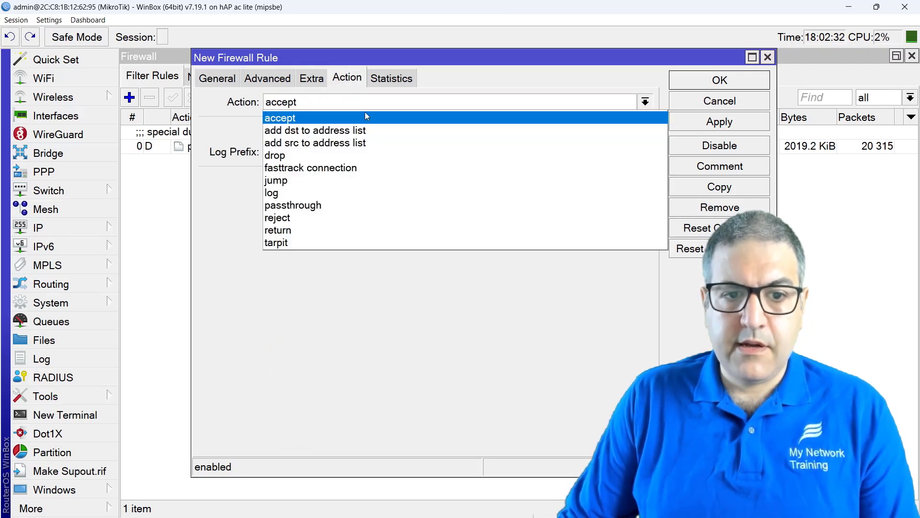
left_click(356, 167)
left_click(712, 83)
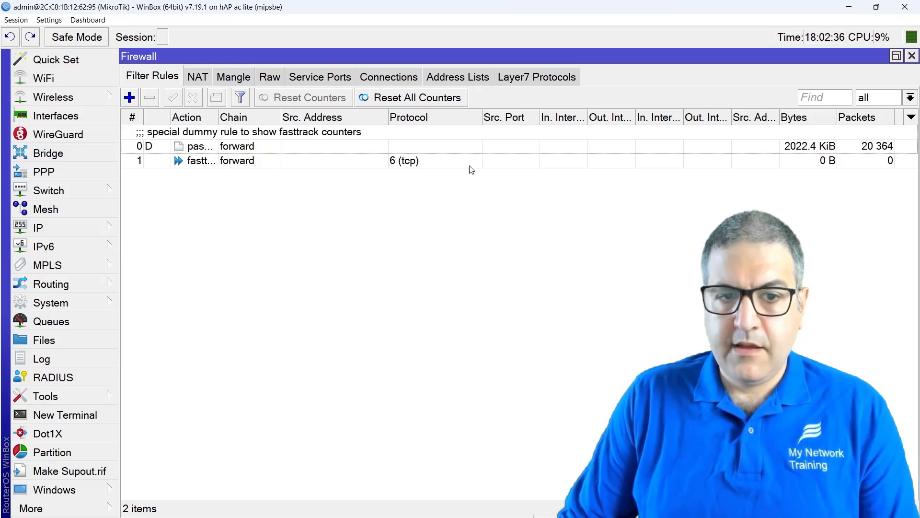
left_click(816, 162)
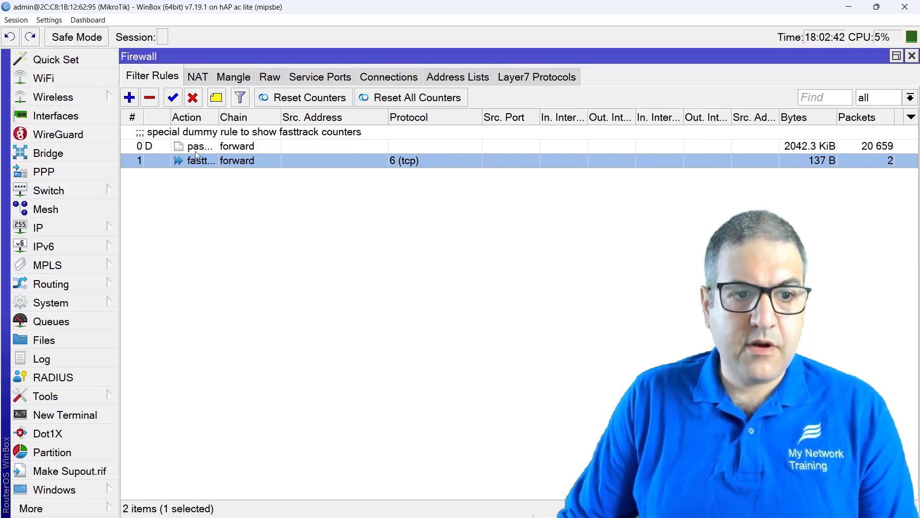
- Copy the TCP fasttrack rule as a UDP rule for the PUBG list, then close Firewall
double_click(217, 162)
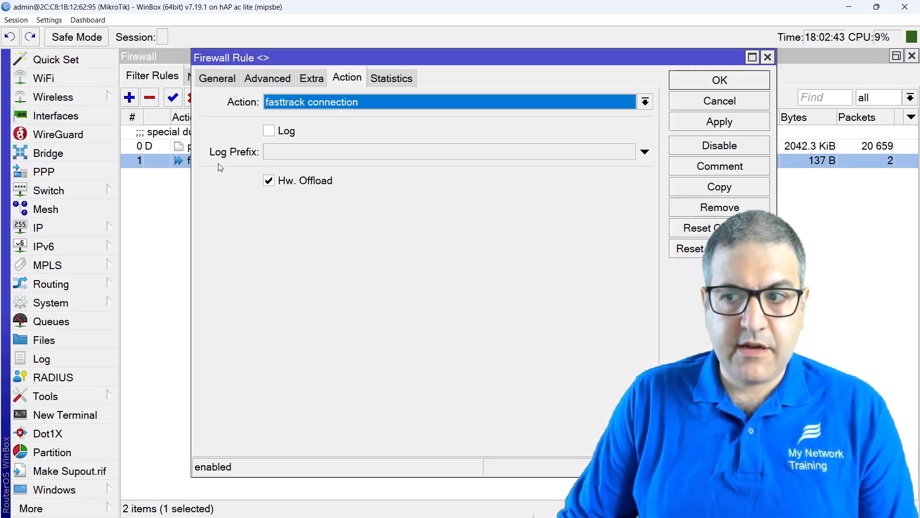
left_click(711, 188)
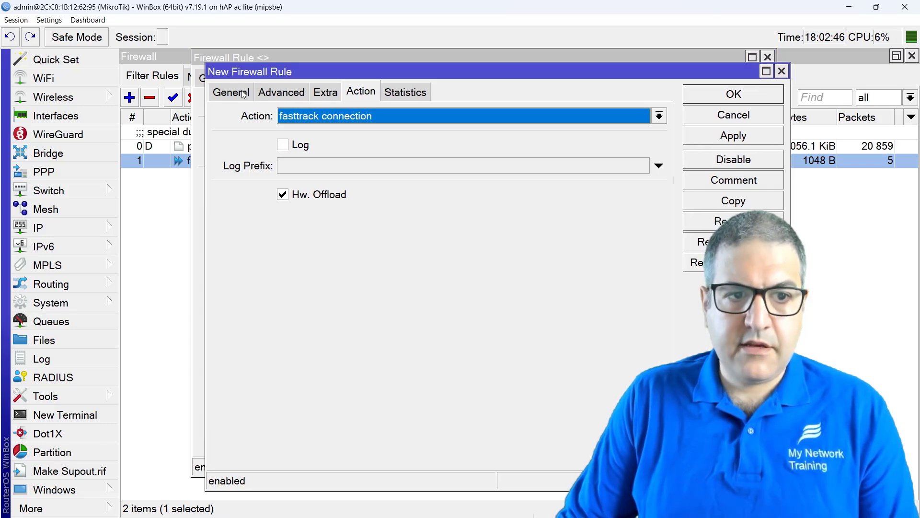
left_click(243, 94)
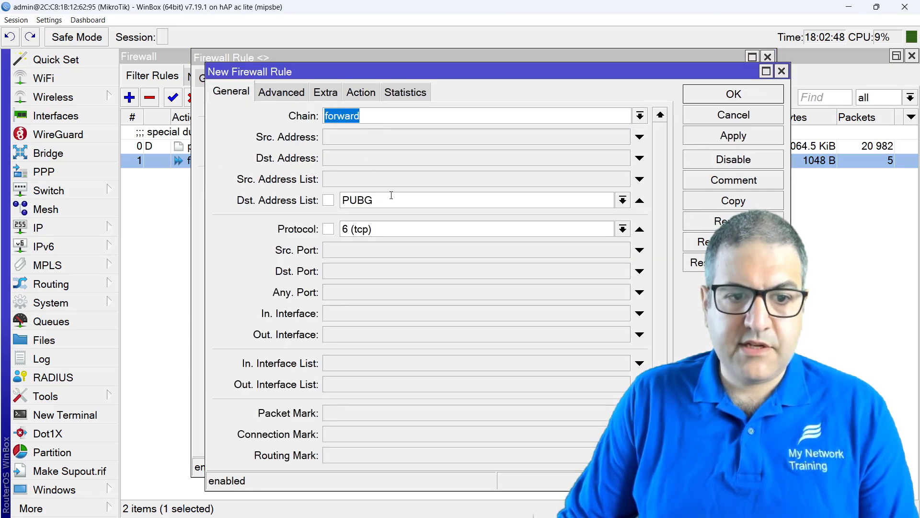
left_click(623, 228)
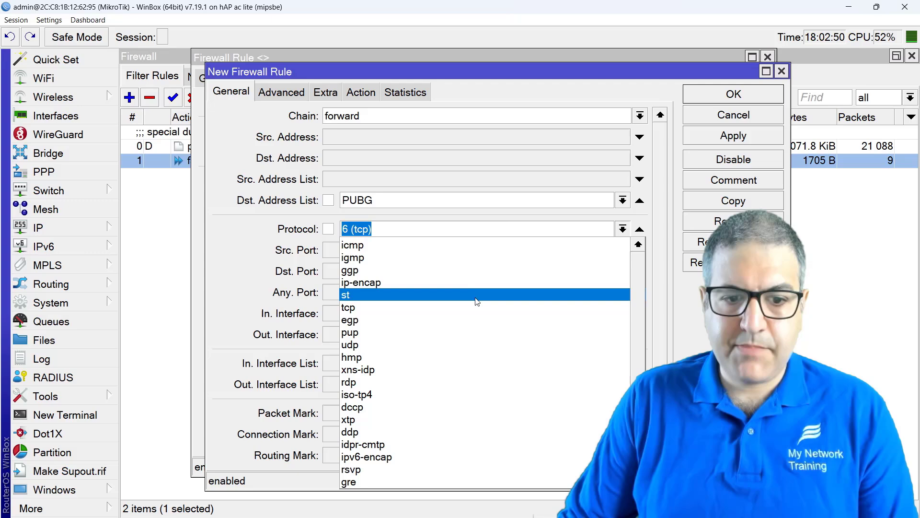
left_click(457, 343)
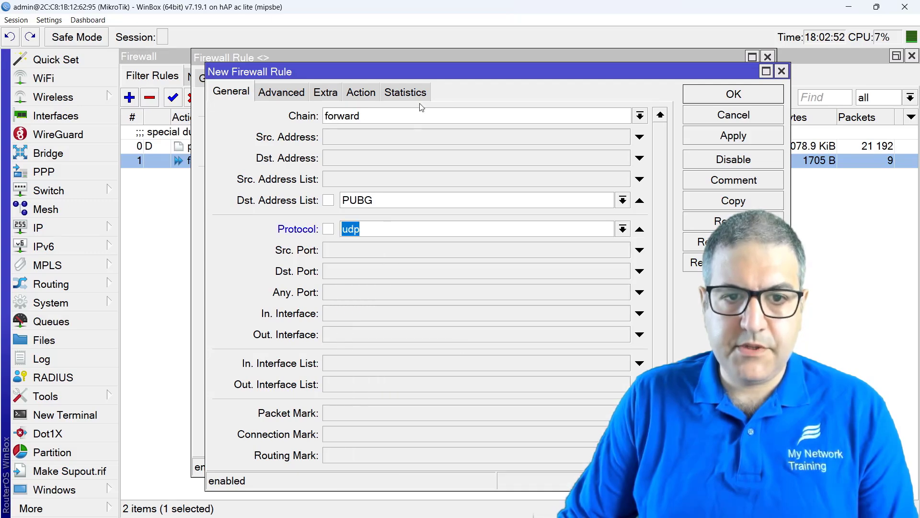
left_click(363, 94)
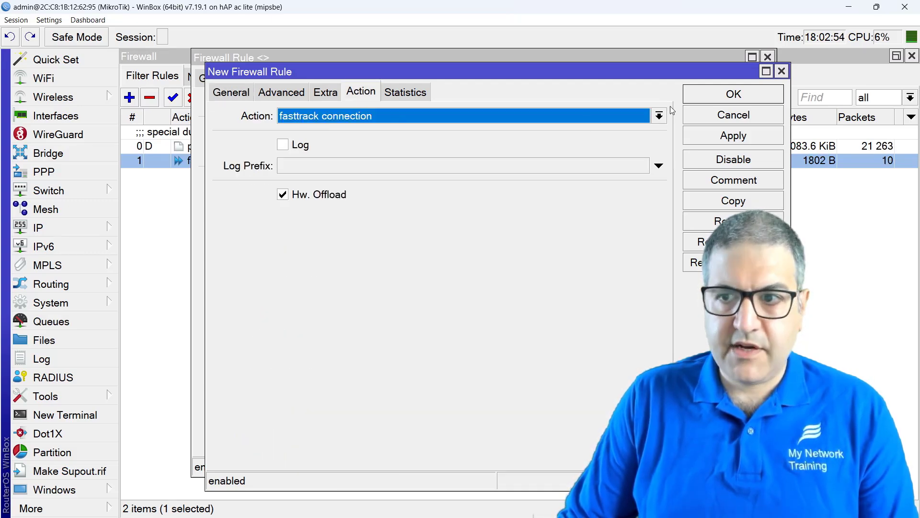
left_click(729, 96)
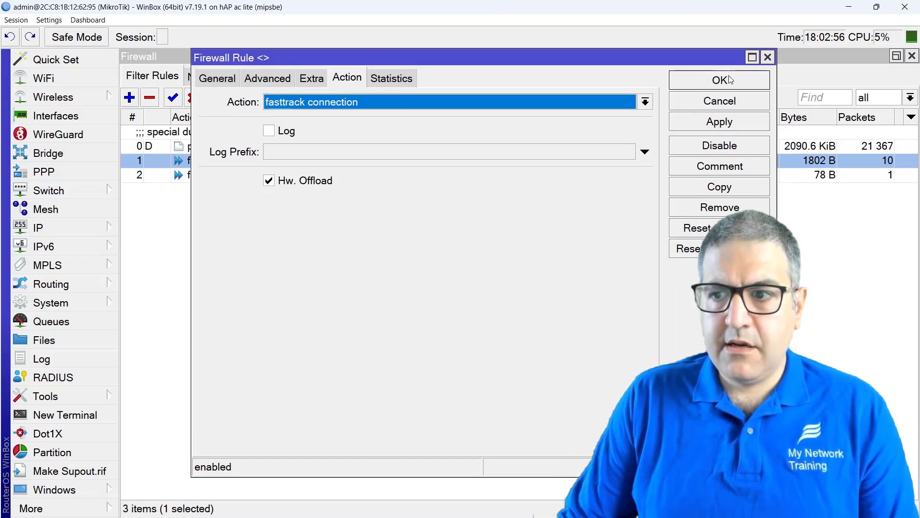
left_click(732, 79)
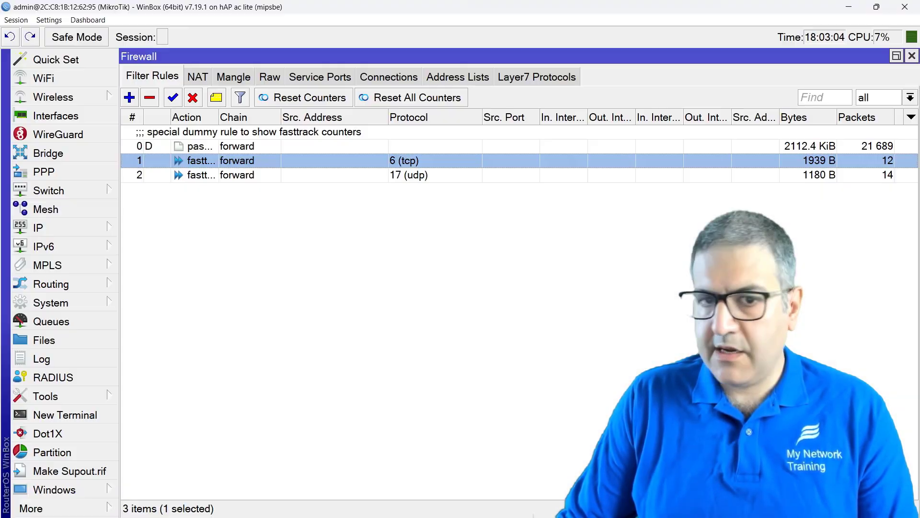
key("Escape")
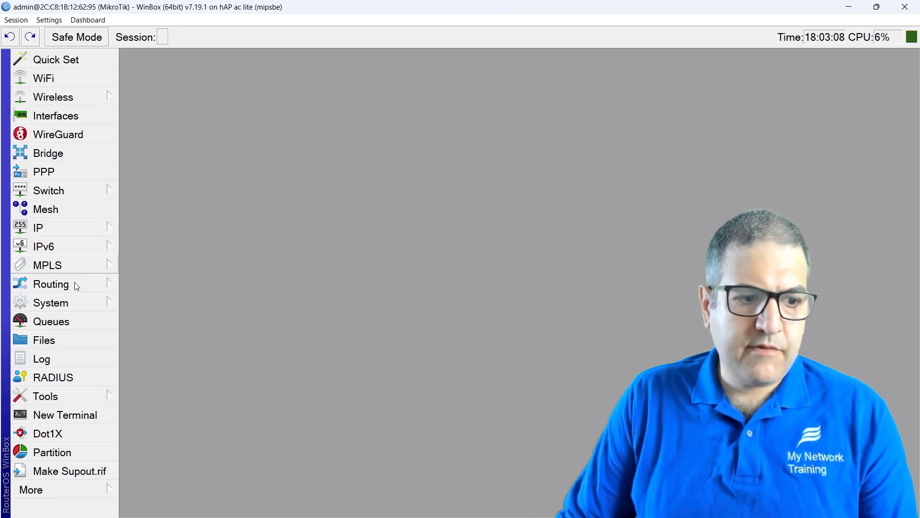
- Reopen the Queue List, select queue1, and bring the phone game window forward
left_click(77, 326)
left_click(208, 173)
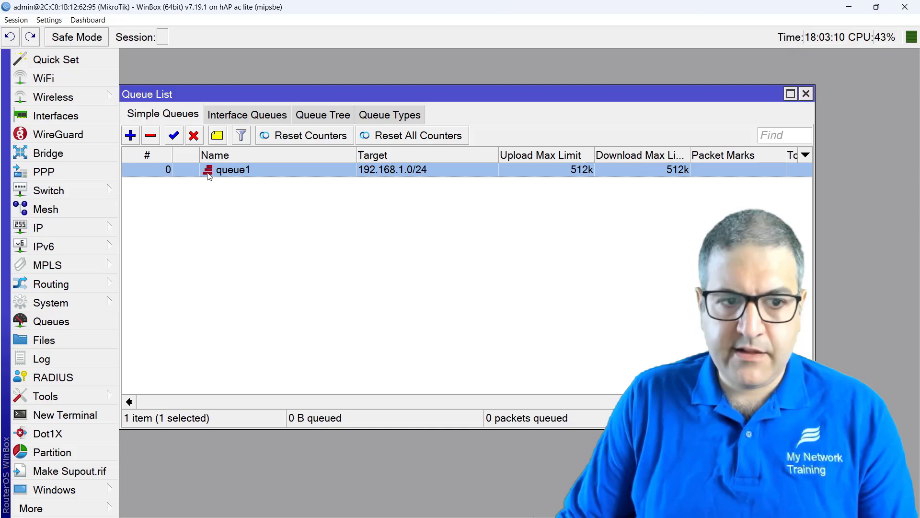
key("alt+Tab")
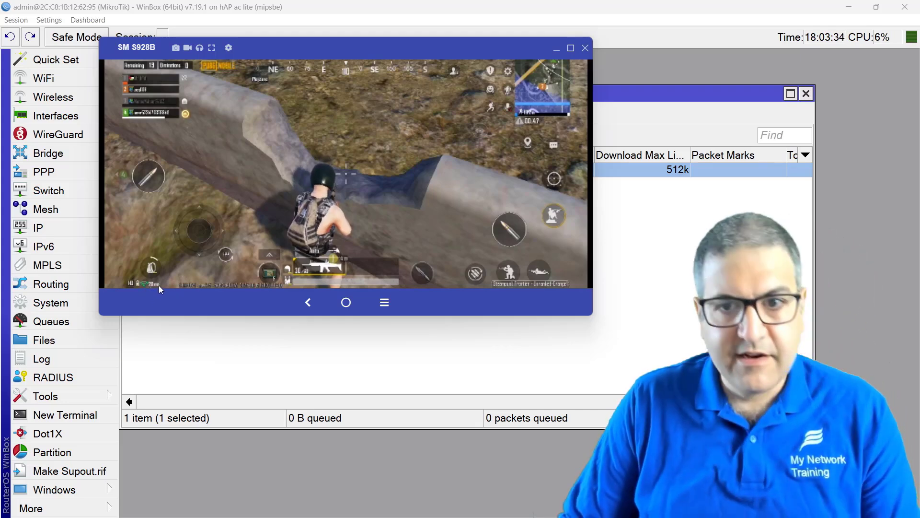
- Maximize the SM S928B phone-mirror window so the game fills the screen
left_click(570, 48)
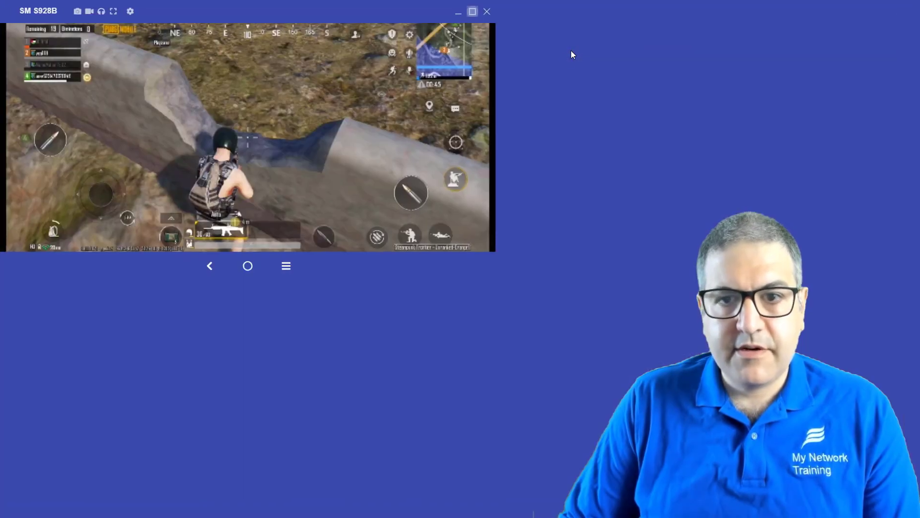